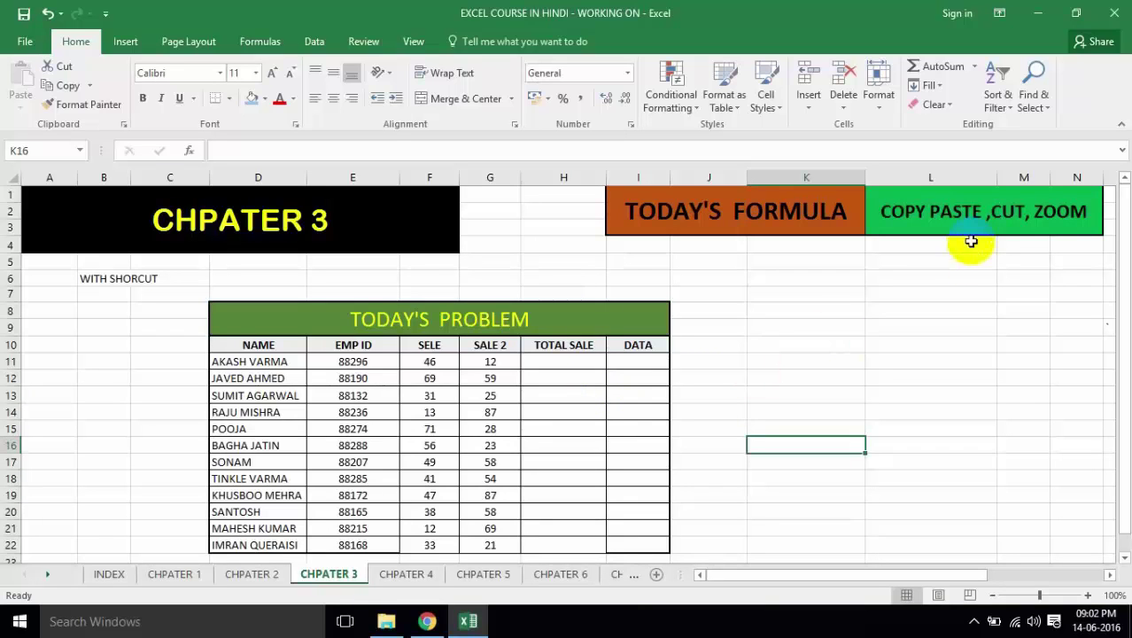
# Copy the employee name from cell D11 and select D6 as the paste destination.
pyautogui.click(915, 307)
pyautogui.click(426, 406)
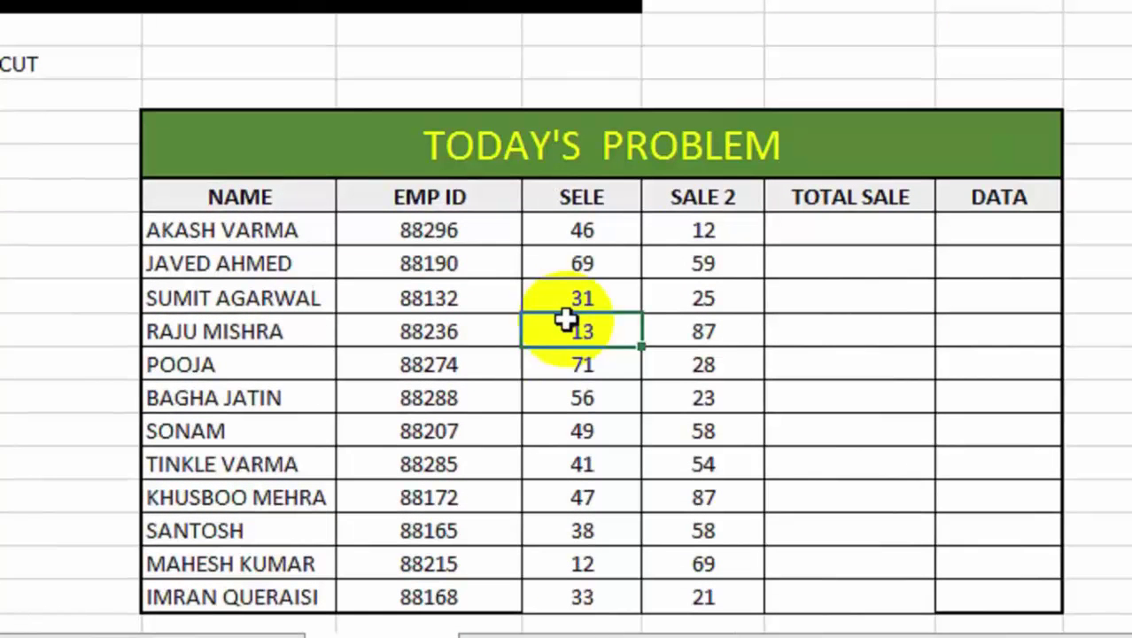
pyautogui.click(284, 229)
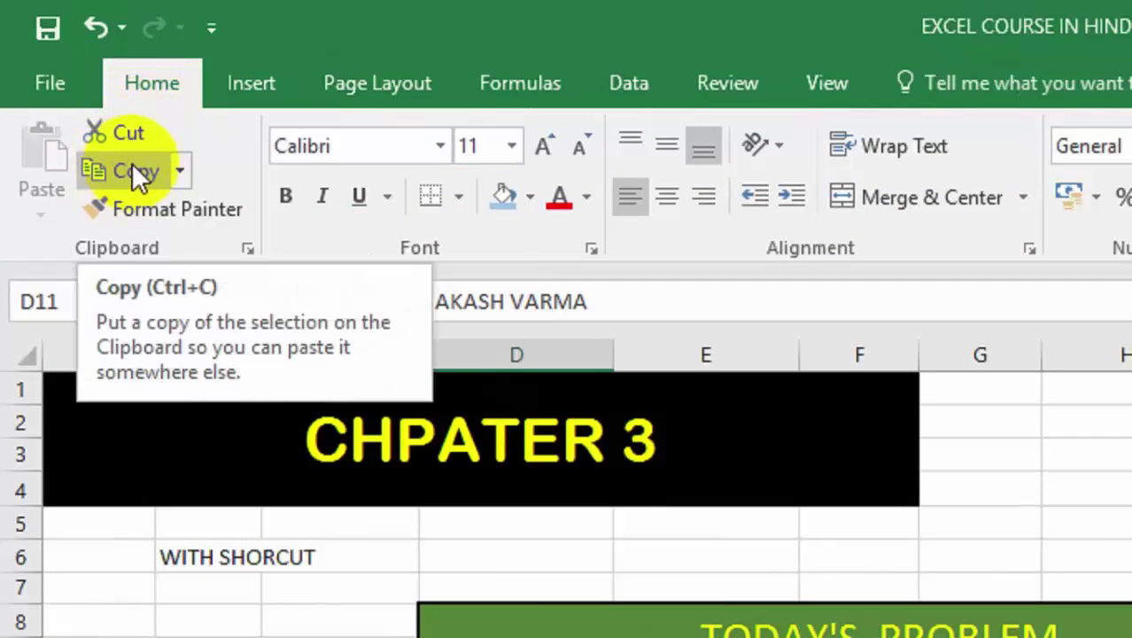
pyautogui.click(129, 165)
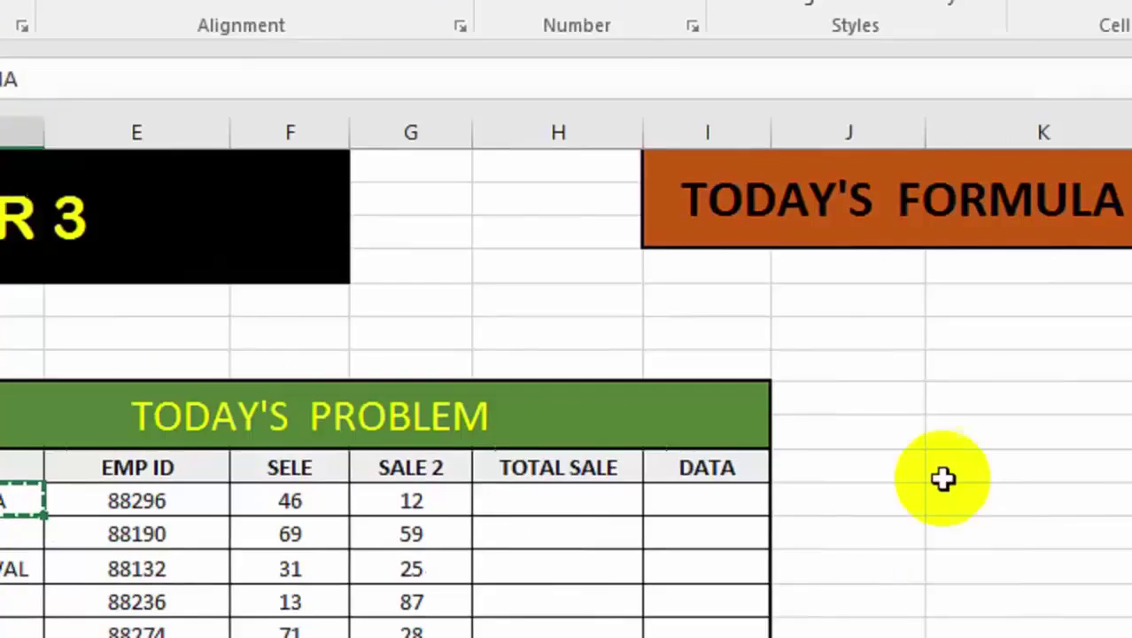
pyautogui.click(868, 465)
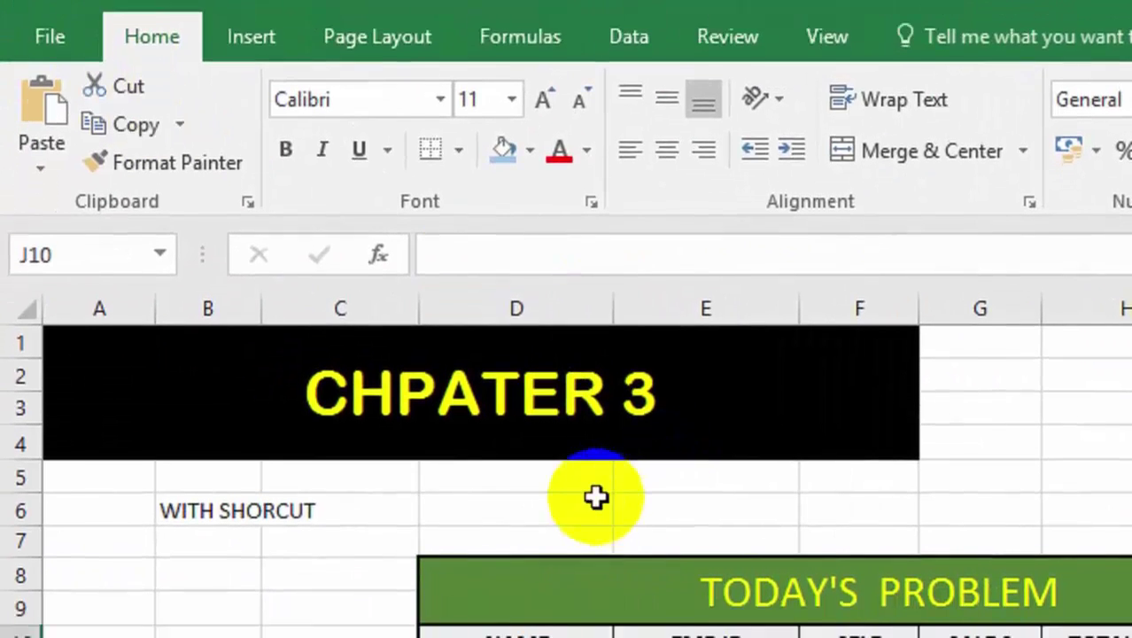
pyautogui.click(595, 496)
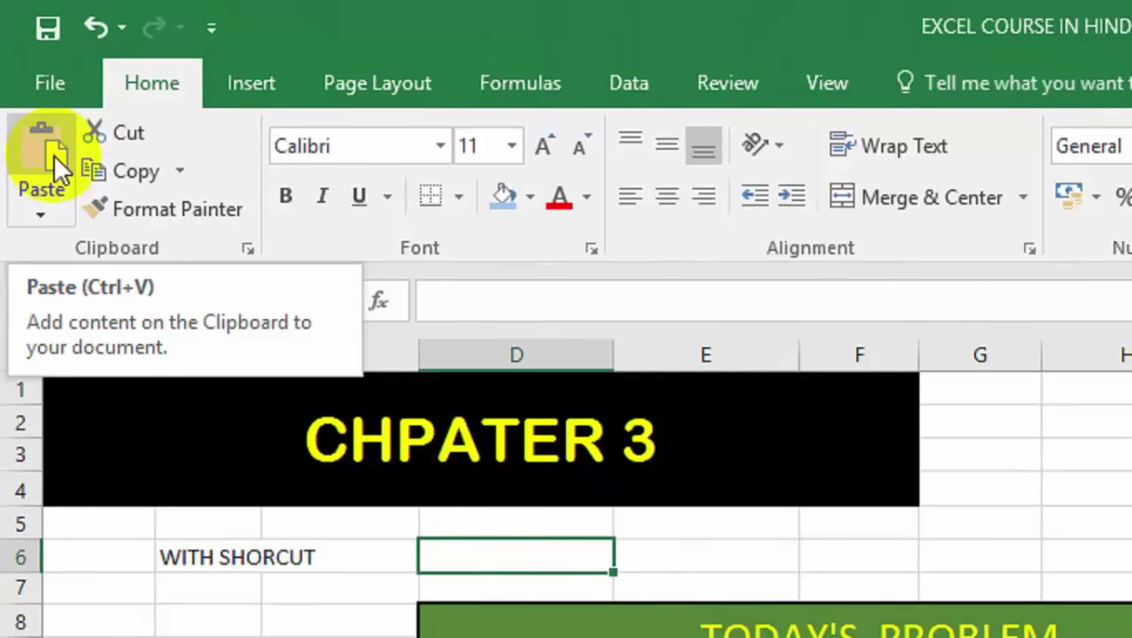
# Paste the copied employee name into cell D6 beside WITH SHORCUT.
pyautogui.click(53, 155)
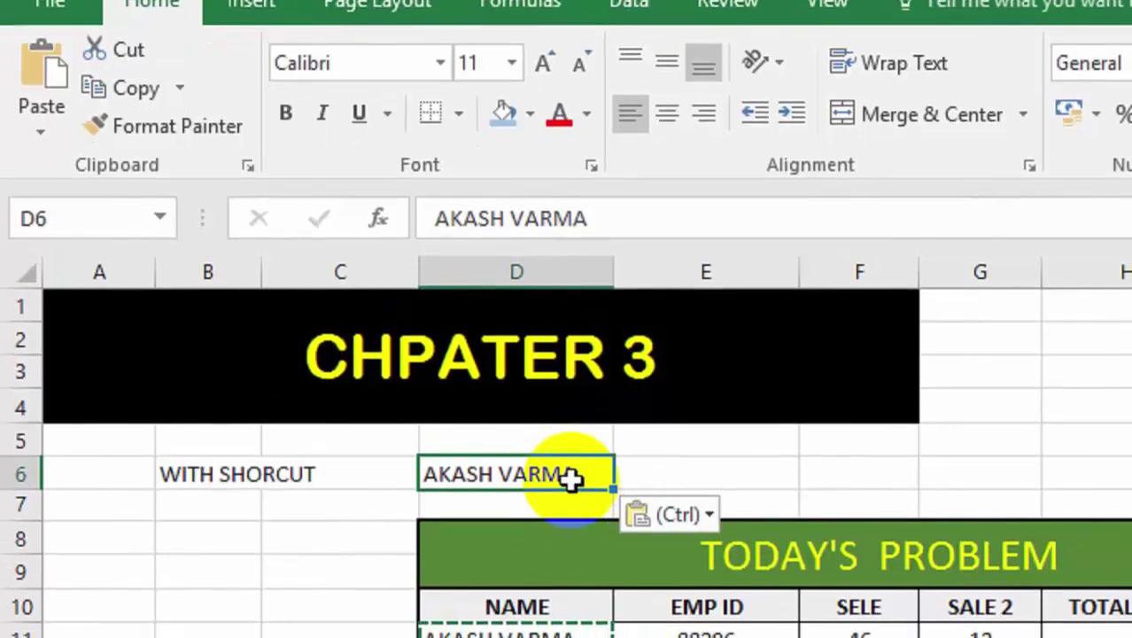
pyautogui.click(690, 471)
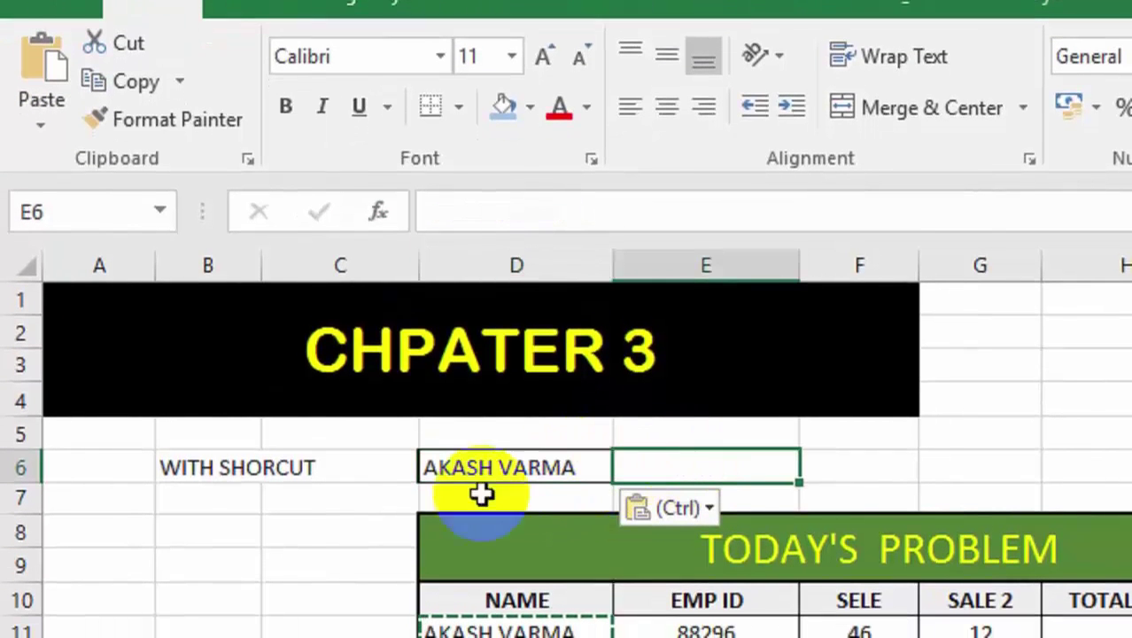
pyautogui.click(480, 464)
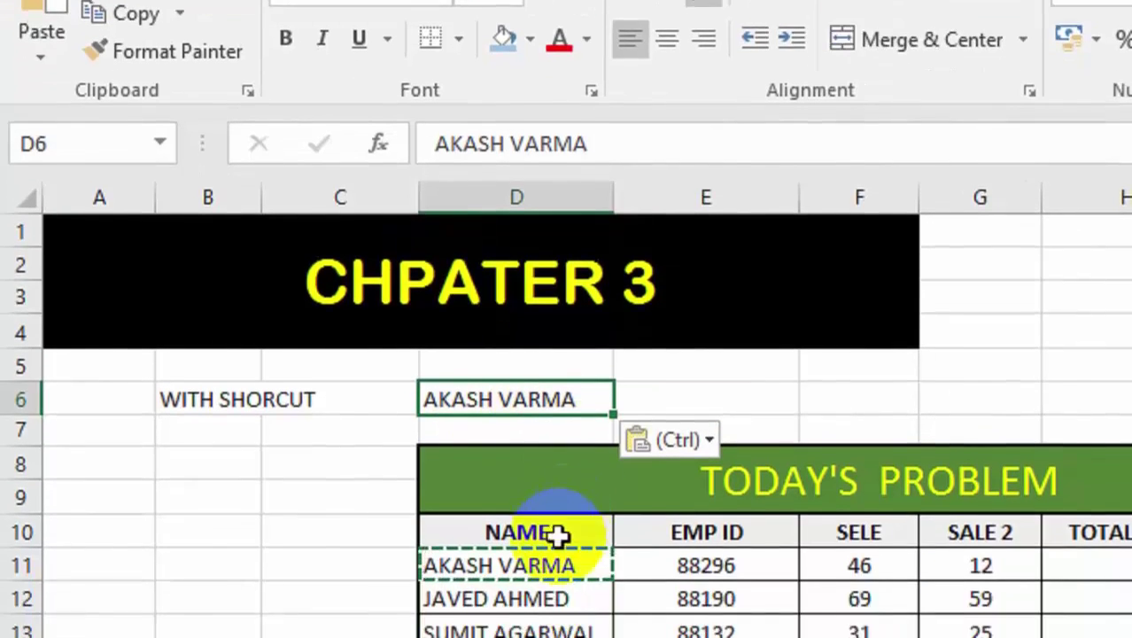
# Copy the name again from D11 and paste it into cell F6.
pyautogui.click(554, 627)
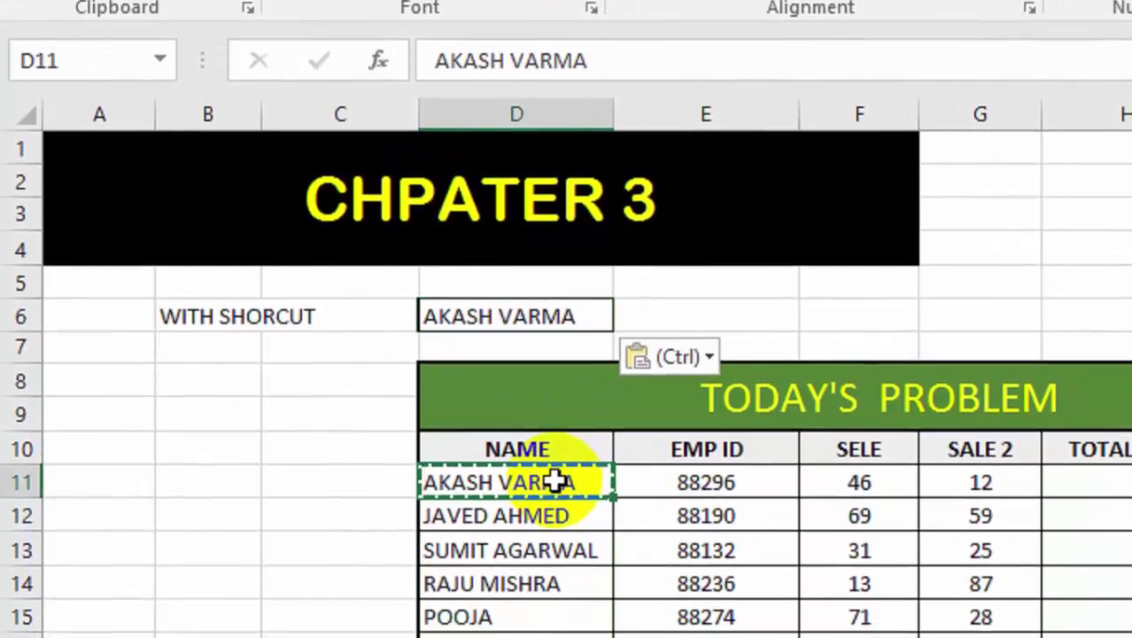
pyautogui.hotkey('ctrl', 'c')
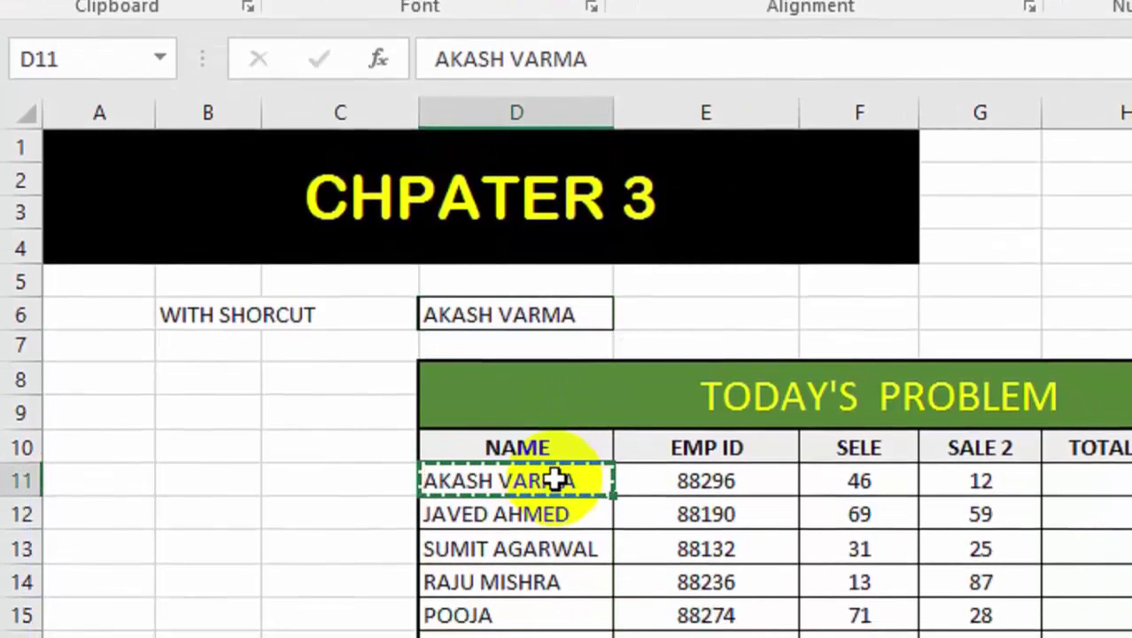
pyautogui.press('Up')
pyautogui.press('Up')
pyautogui.press('Up')
pyautogui.press('Up')
pyautogui.press('Right')
pyautogui.press('Right')
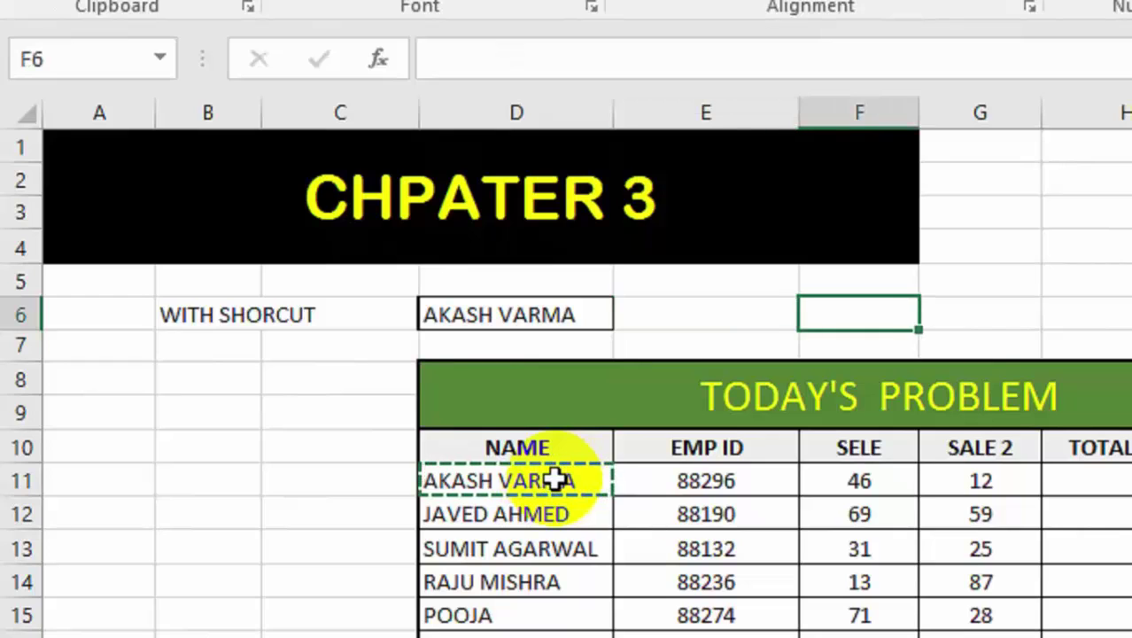
pyautogui.hotkey('ctrl', 'v')
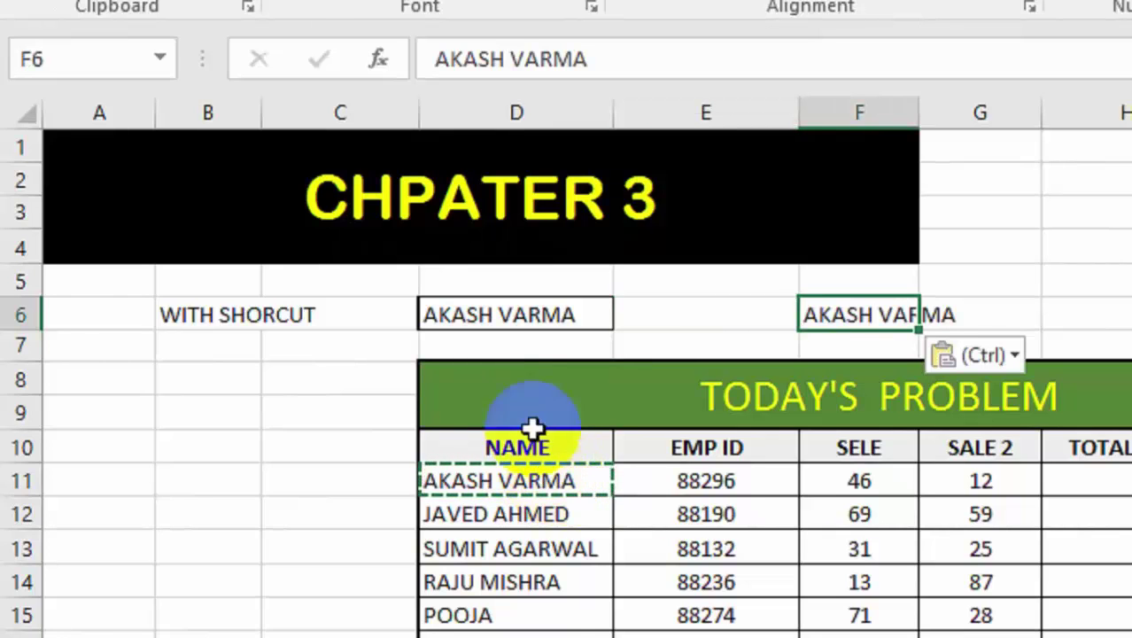
pyautogui.click(459, 313)
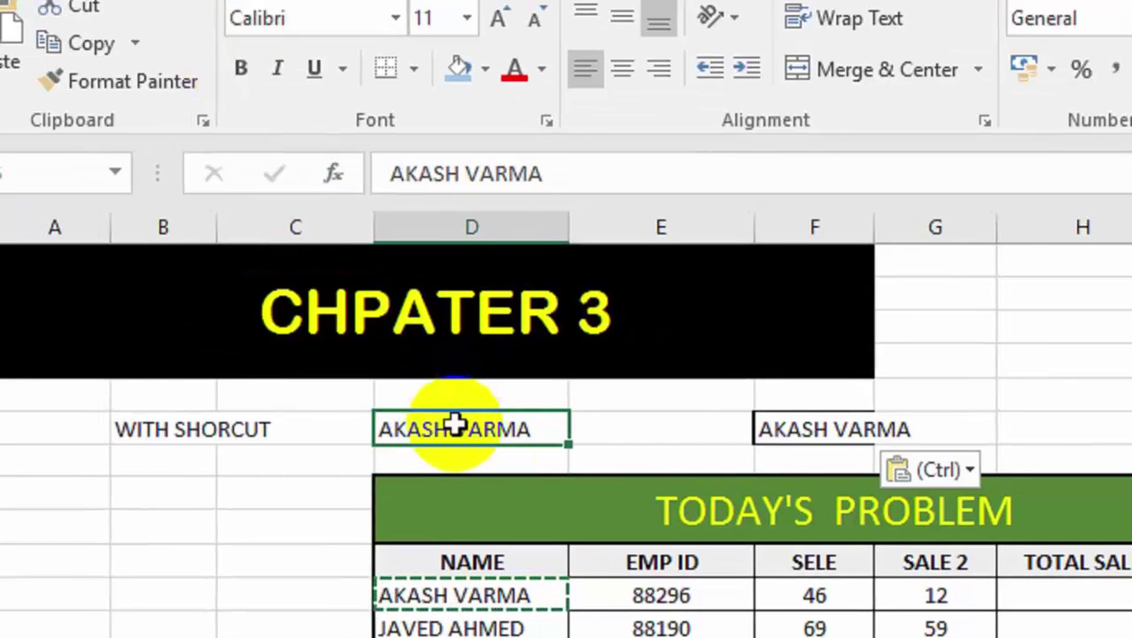
# Cut the employee name from D6 and paste it into the column K cell under TODAY'S FORMULA.
pyautogui.rightClick(454, 423)
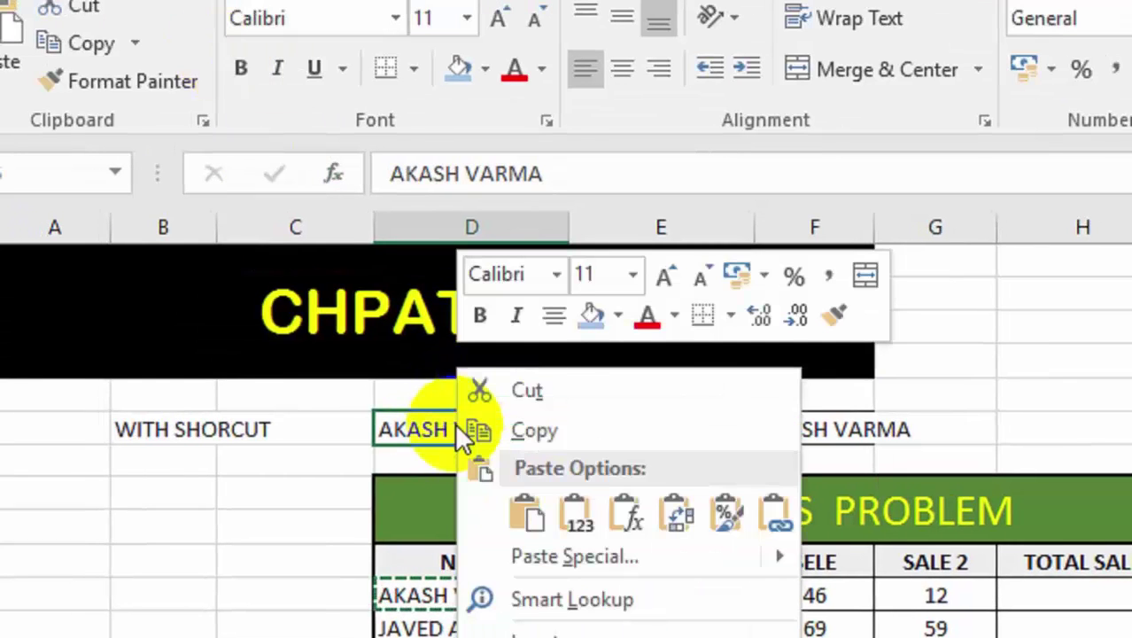
pyautogui.click(529, 395)
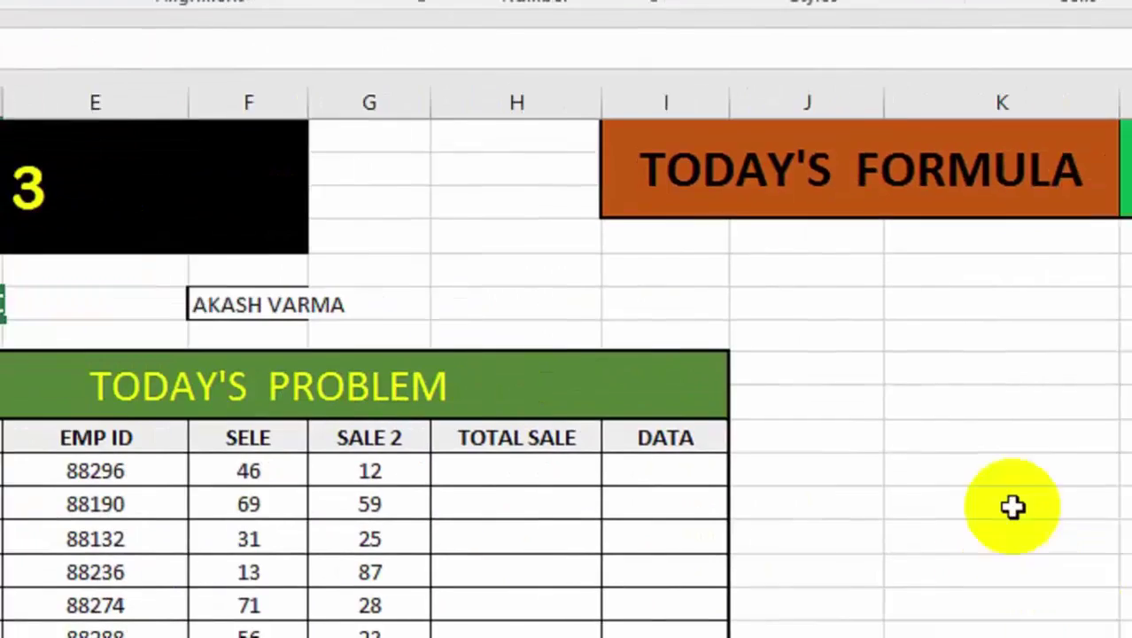
pyautogui.click(872, 328)
pyautogui.rightClick(871, 329)
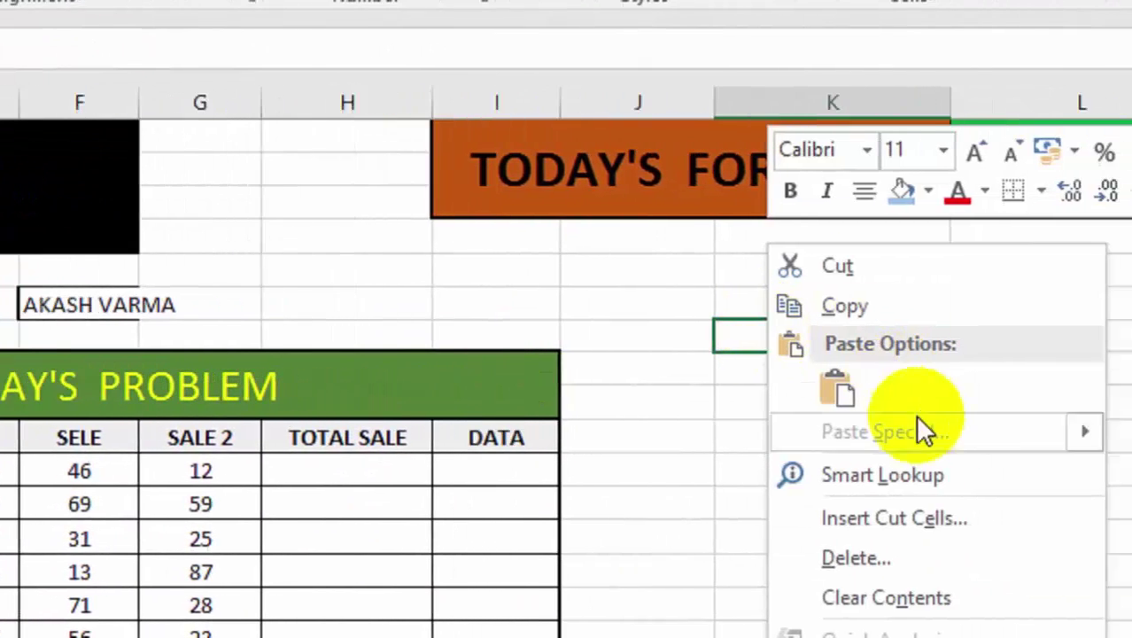
pyautogui.click(822, 379)
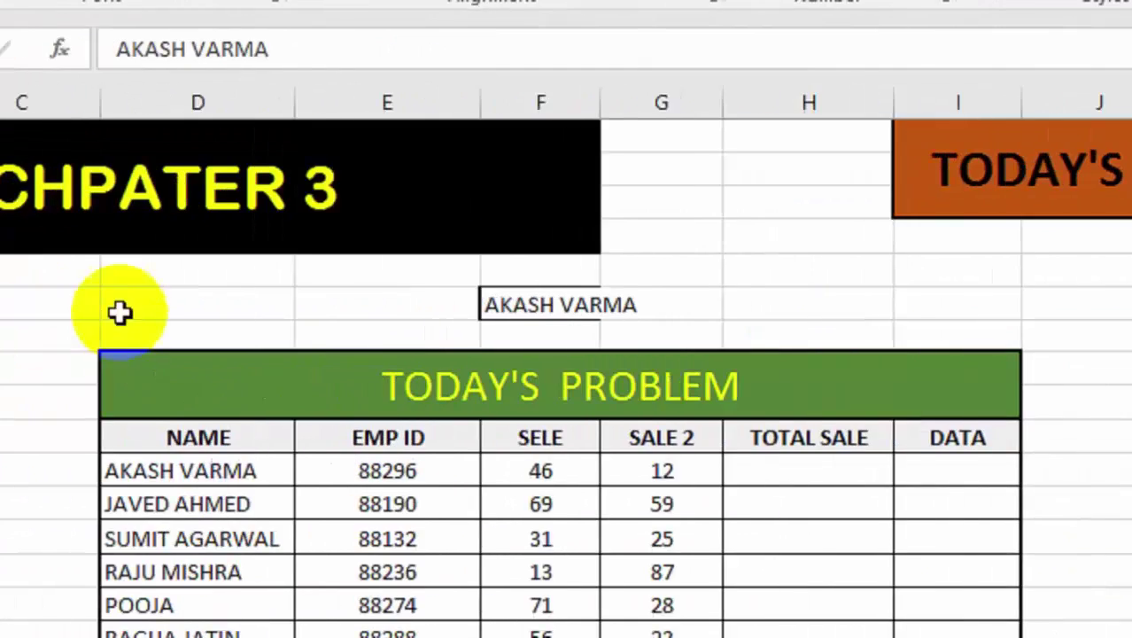
pyautogui.click(266, 298)
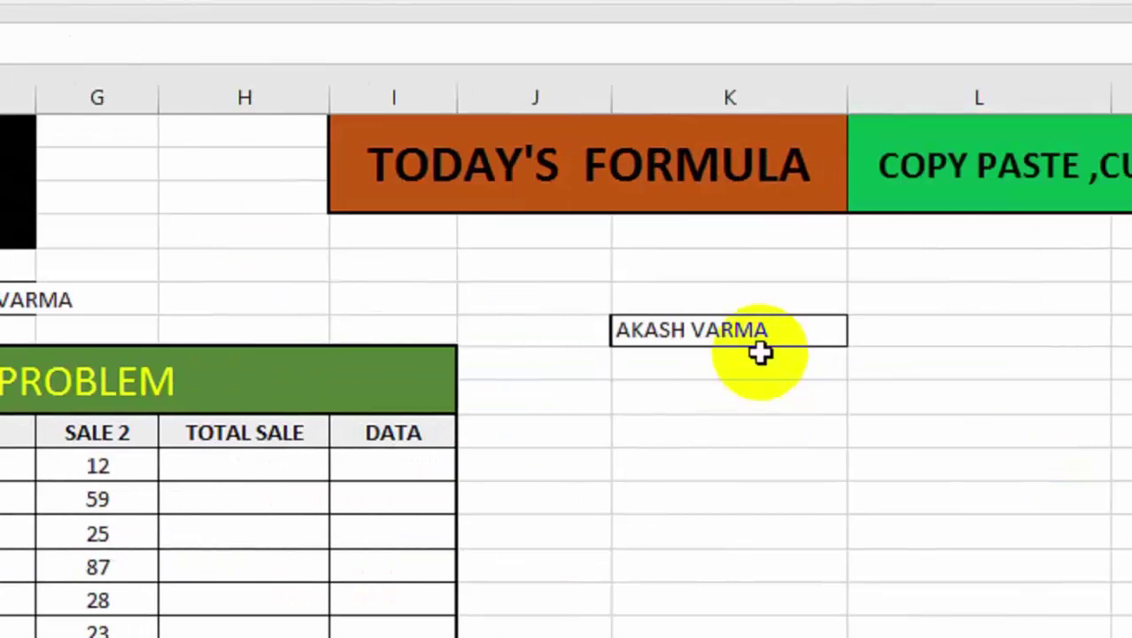
pyautogui.click(758, 359)
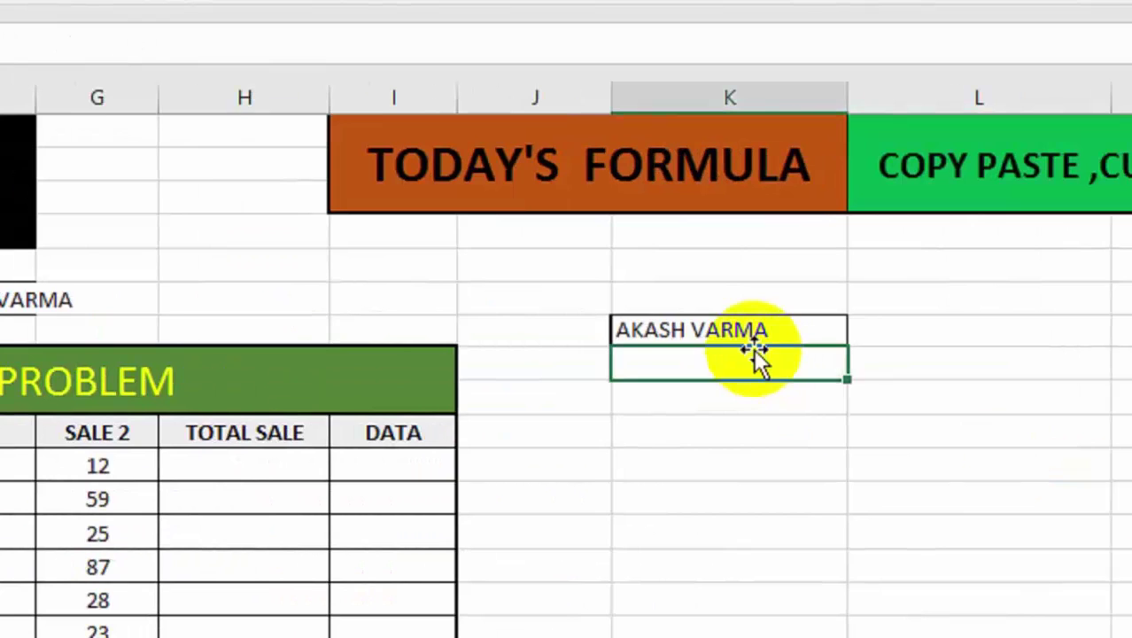
pyautogui.click(752, 329)
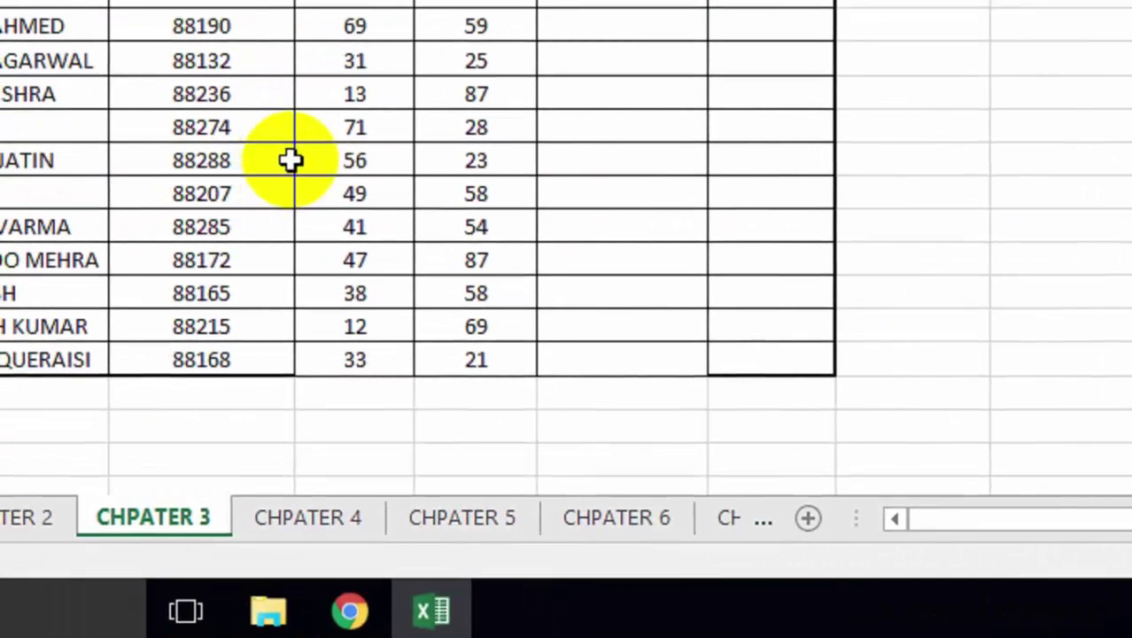
# Zoom the sheet in to about 142%, then 150%, then step it back out.
pyautogui.keyDown('ctrl'); pyautogui.scroll(-1, 294, 159); pyautogui.keyUp('ctrl')
pyautogui.keyDown('ctrl'); pyautogui.scroll(-1, 294, 159); pyautogui.keyUp('ctrl')
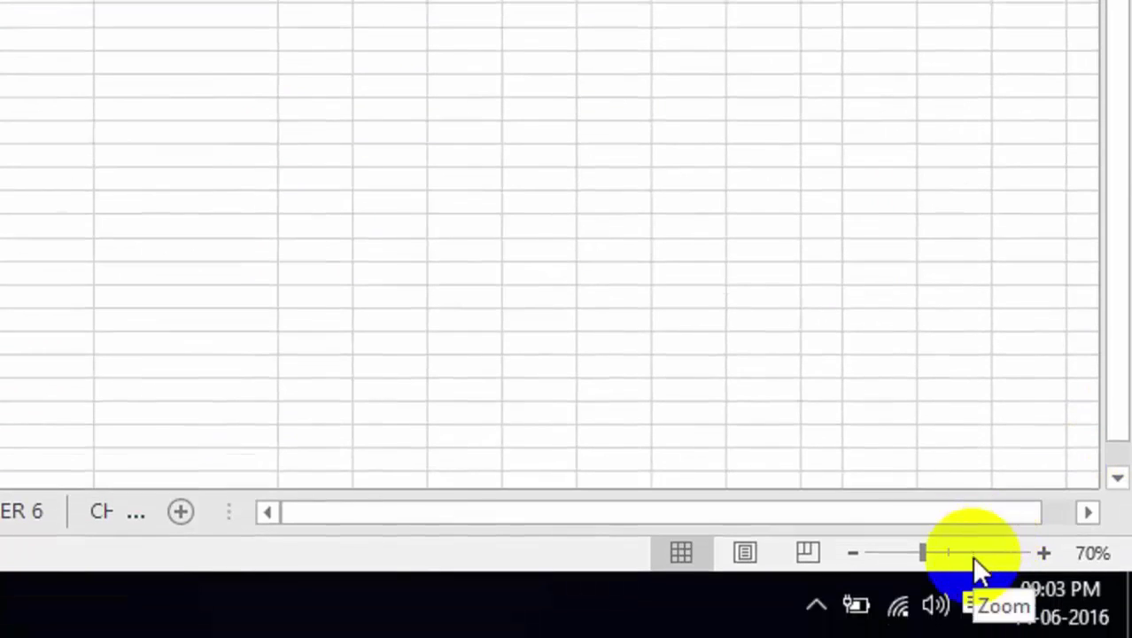
pyautogui.click(970, 555)
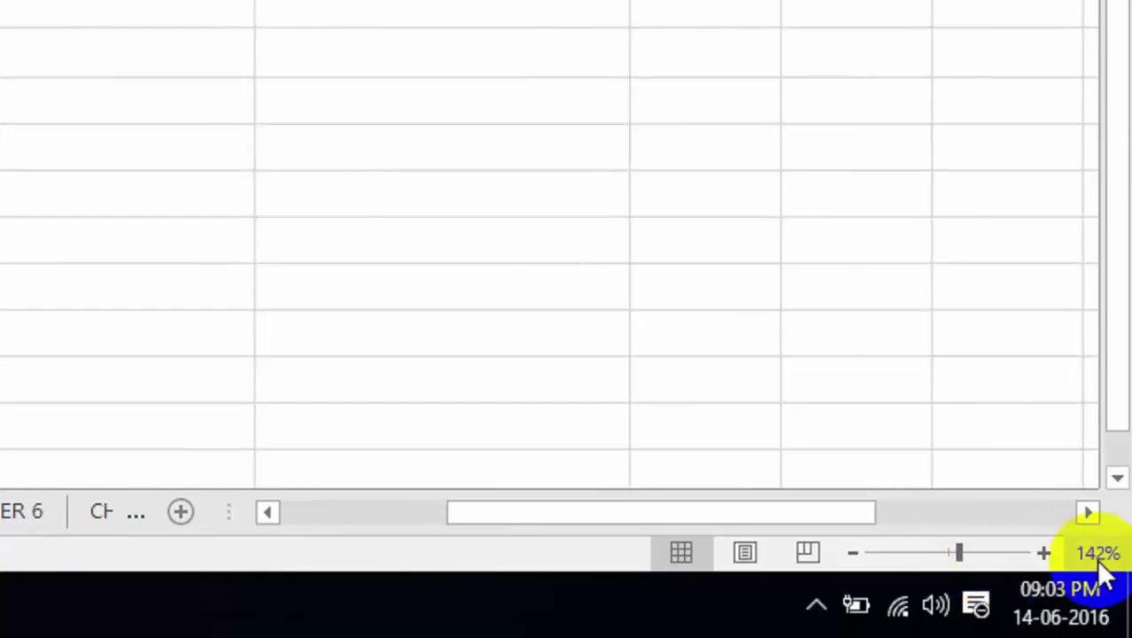
pyautogui.click(1043, 553)
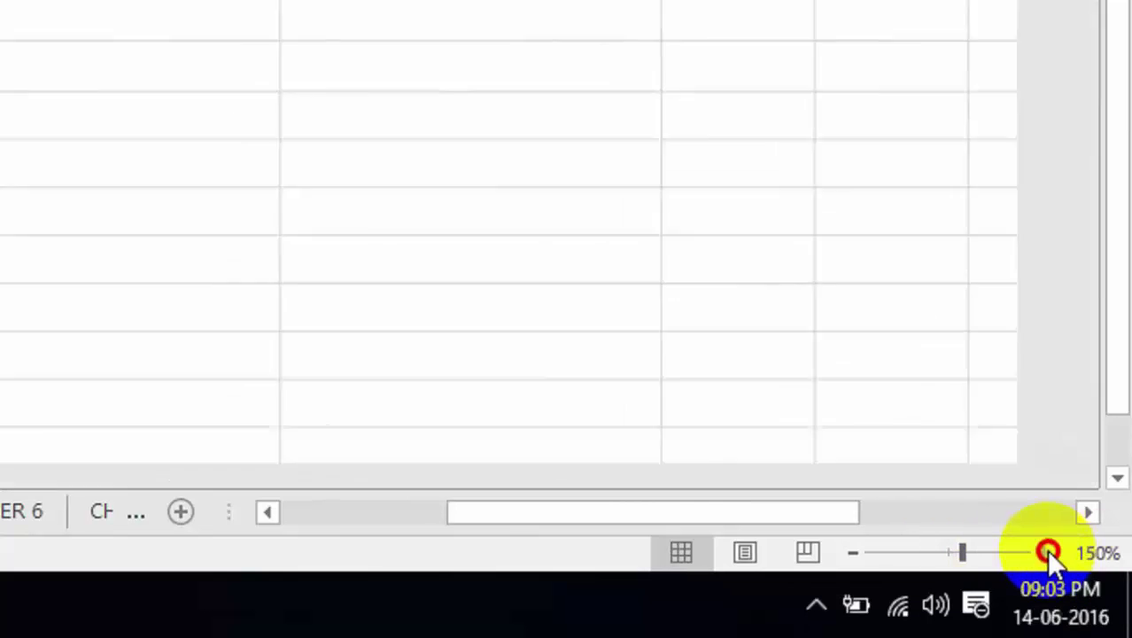
pyautogui.click(851, 553)
pyautogui.click(851, 552)
pyautogui.click(852, 553)
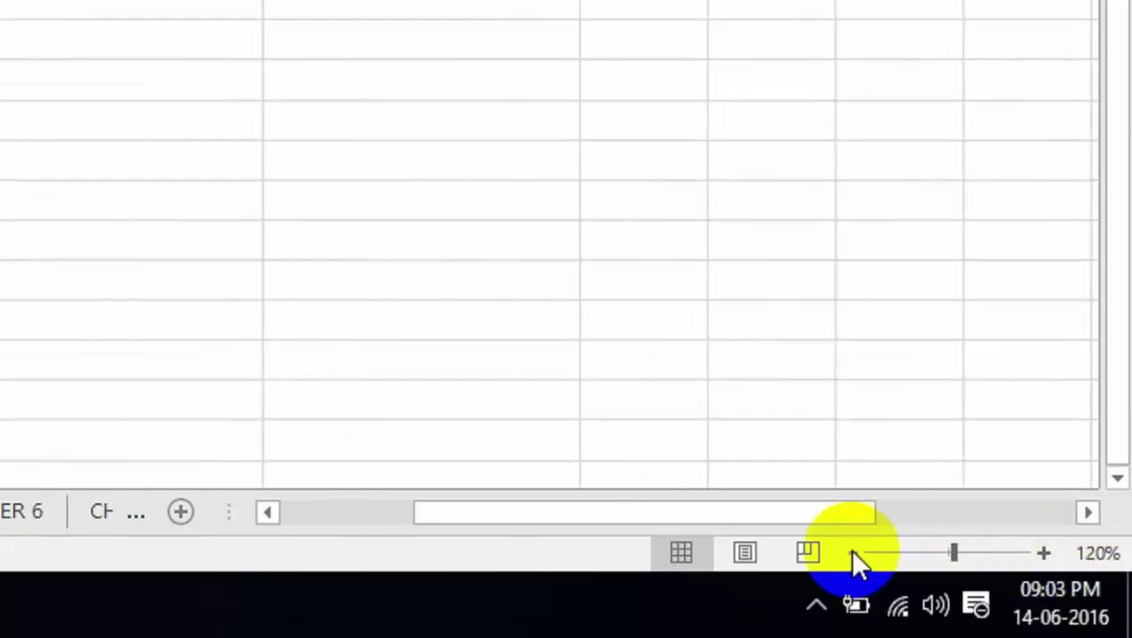
pyautogui.click(851, 552)
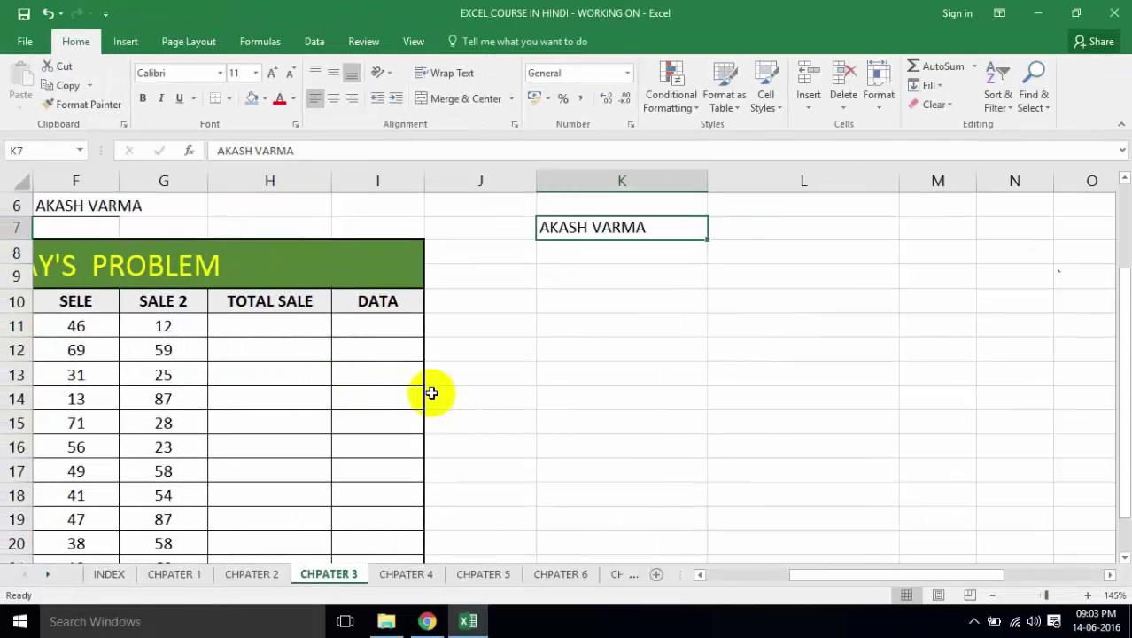
# Ctrl-scroll through several zoom levels, settle at 115%, and scroll back to column A.
pyautogui.keyDown('ctrl'); pyautogui.scroll(-3, 433, 392); pyautogui.keyUp('ctrl')
pyautogui.keyDown('ctrl'); pyautogui.scroll(1, 433, 392); pyautogui.keyUp('ctrl')
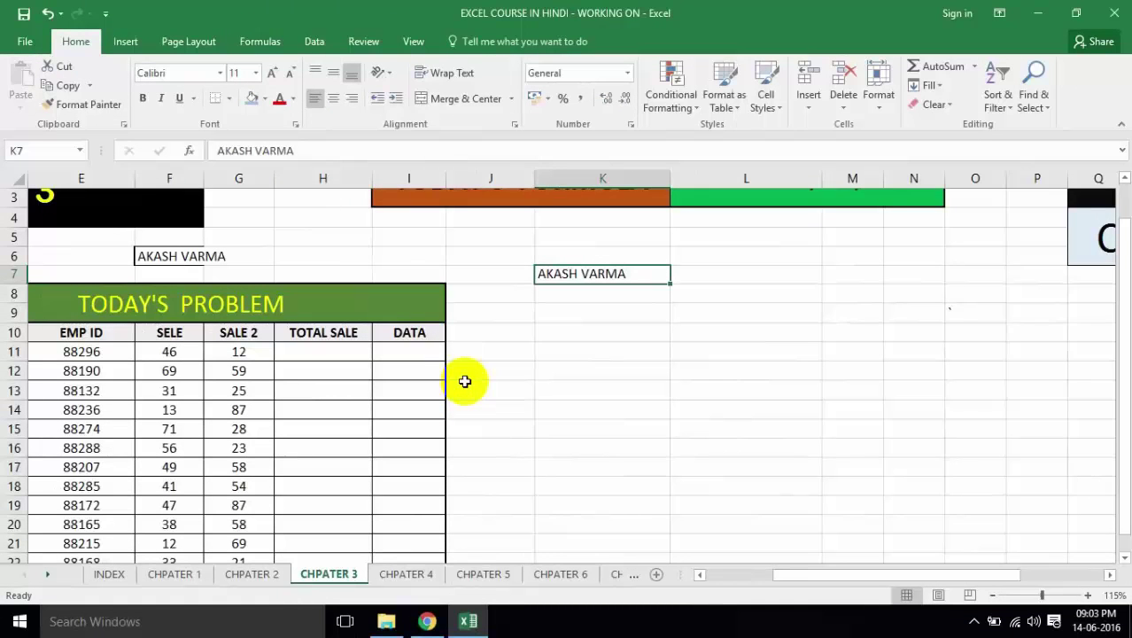
pyautogui.keyDown('ctrl'); pyautogui.scroll(-2, 465, 381); pyautogui.keyUp('ctrl')
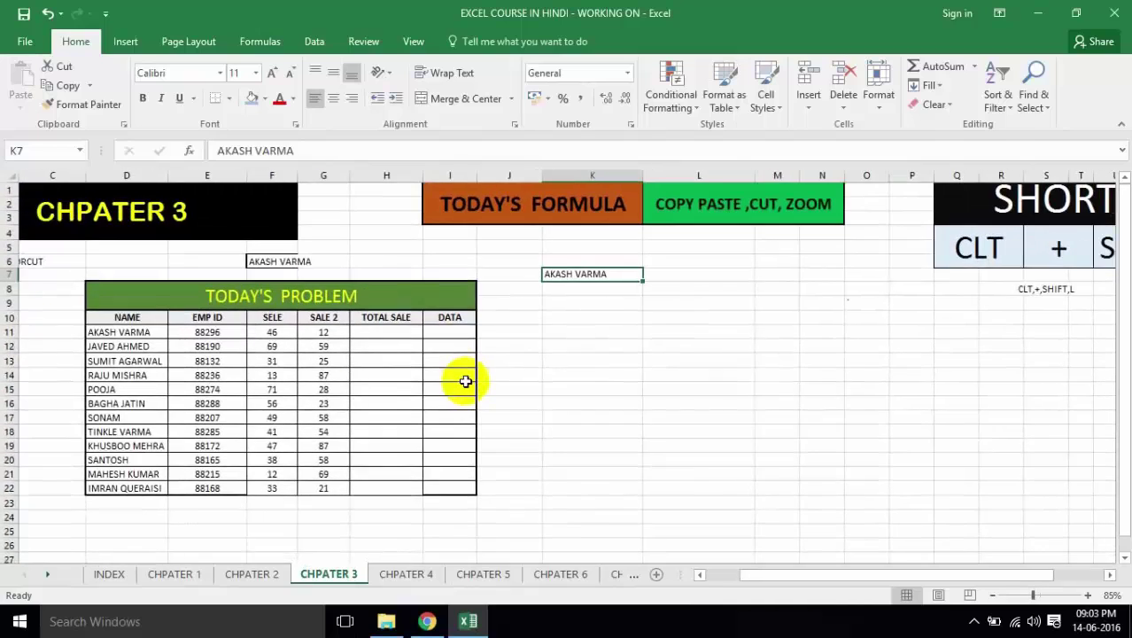
pyautogui.keyDown('ctrl'); pyautogui.scroll(3, 465, 381); pyautogui.keyUp('ctrl')
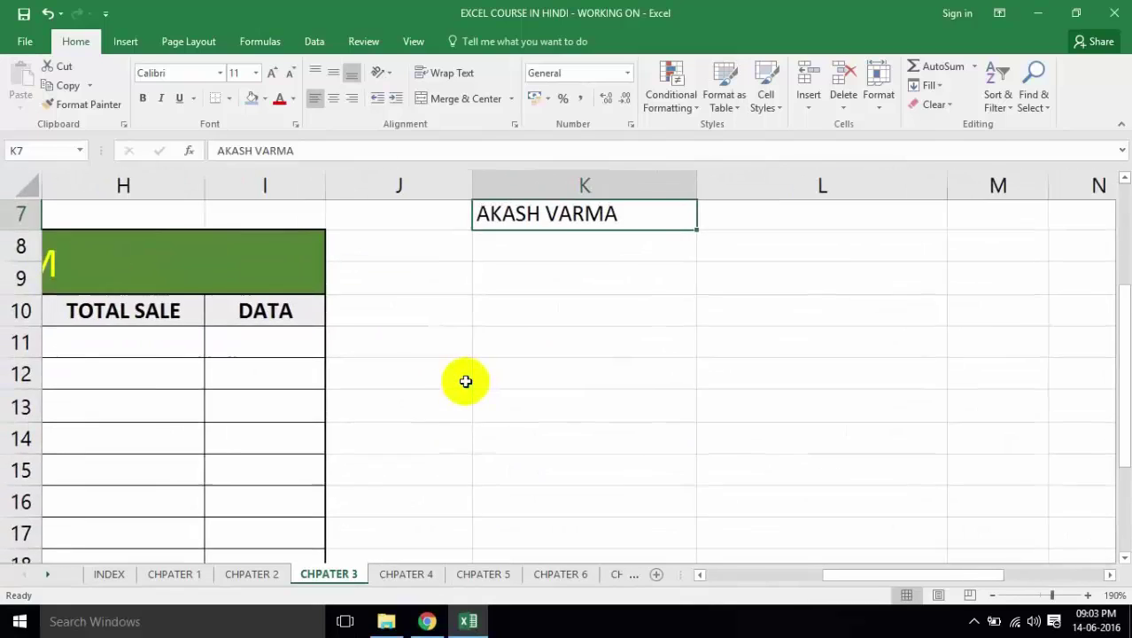
pyautogui.keyDown('ctrl'); pyautogui.scroll(-2, 465, 381); pyautogui.keyUp('ctrl')
pyautogui.keyDown('ctrl'); pyautogui.scroll(-2, 467, 385); pyautogui.keyUp('ctrl')
pyautogui.keyDown('ctrl'); pyautogui.scroll(-1, 467, 387); pyautogui.keyUp('ctrl')
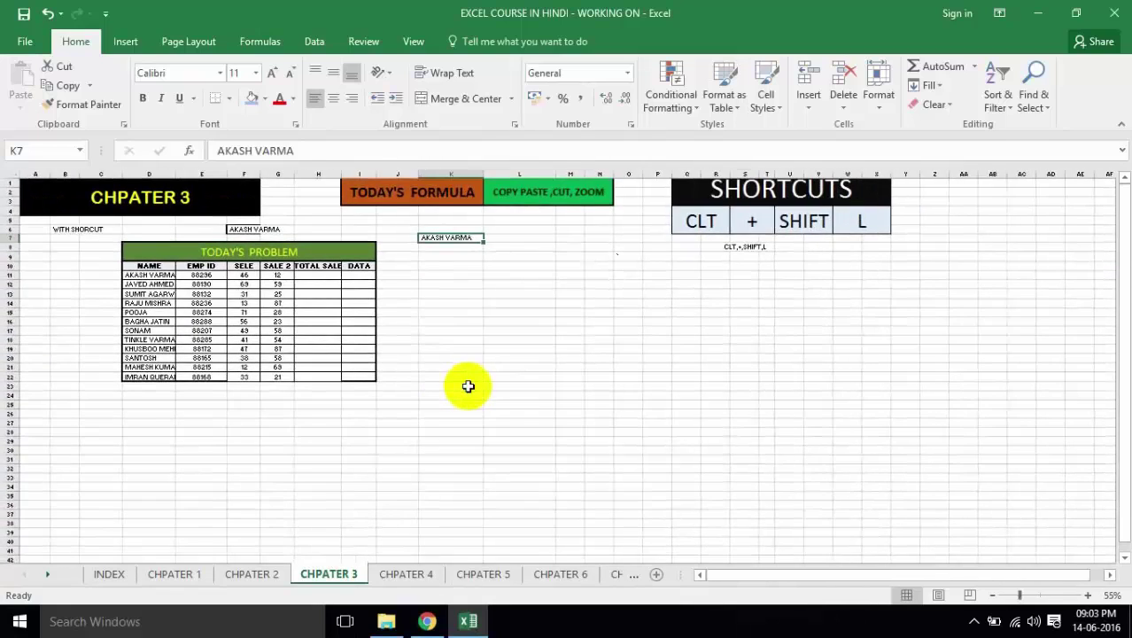
pyautogui.keyDown('ctrl'); pyautogui.scroll(-1, 467, 387); pyautogui.keyUp('ctrl')
pyautogui.keyDown('ctrl'); pyautogui.scroll(-2, 467, 399); pyautogui.keyUp('ctrl')
pyautogui.keyDown('ctrl'); pyautogui.scroll(2, 467, 398); pyautogui.keyUp('ctrl')
pyautogui.keyDown('ctrl'); pyautogui.scroll(3, 468, 401); pyautogui.keyUp('ctrl')
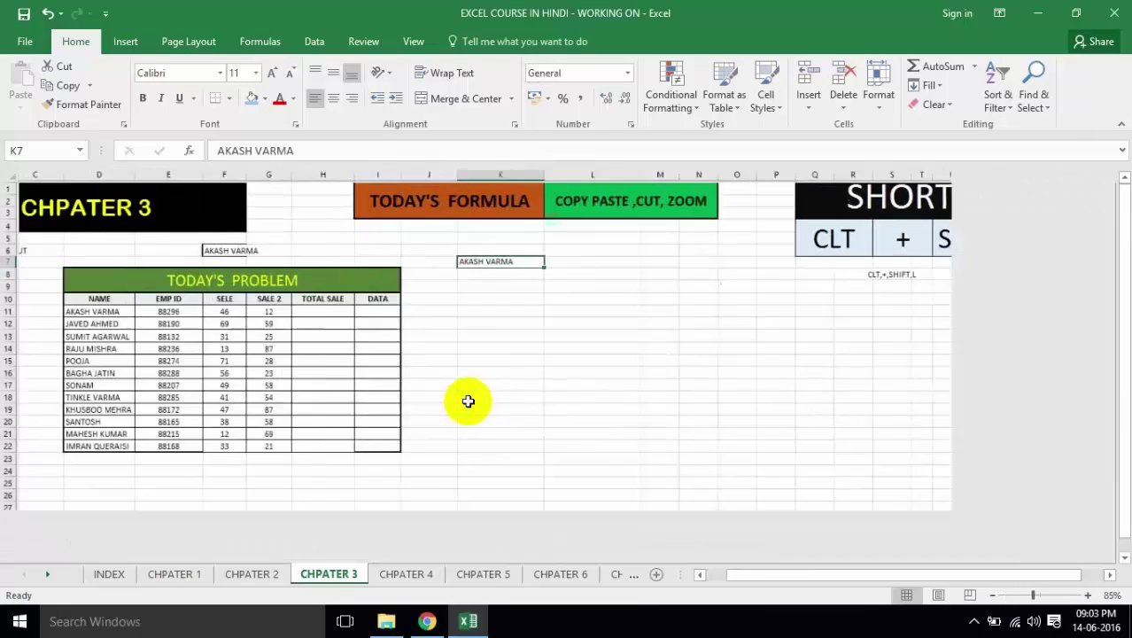
pyautogui.keyDown('ctrl'); pyautogui.scroll(5, 467, 400); pyautogui.keyUp('ctrl')
pyautogui.keyDown('ctrl'); pyautogui.scroll(-3, 480, 422); pyautogui.keyUp('ctrl')
pyautogui.moveTo(899, 575); pyautogui.dragTo(772, 577)
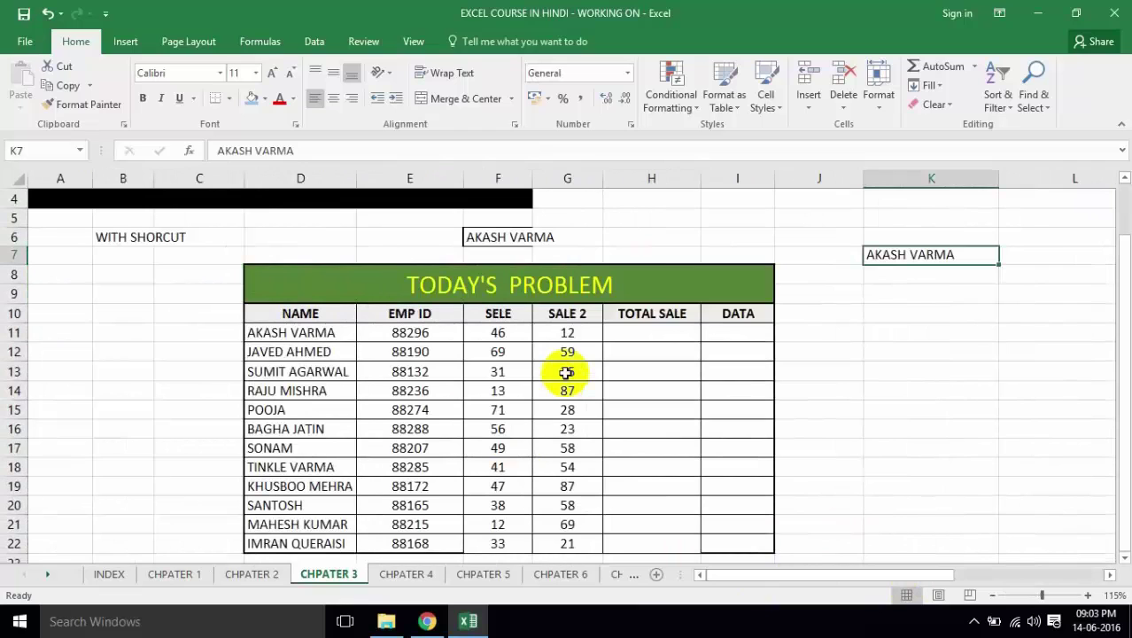
# Copy the employee name from F6 into cell I5.
pyautogui.click(491, 240)
pyautogui.rightClick(491, 240)
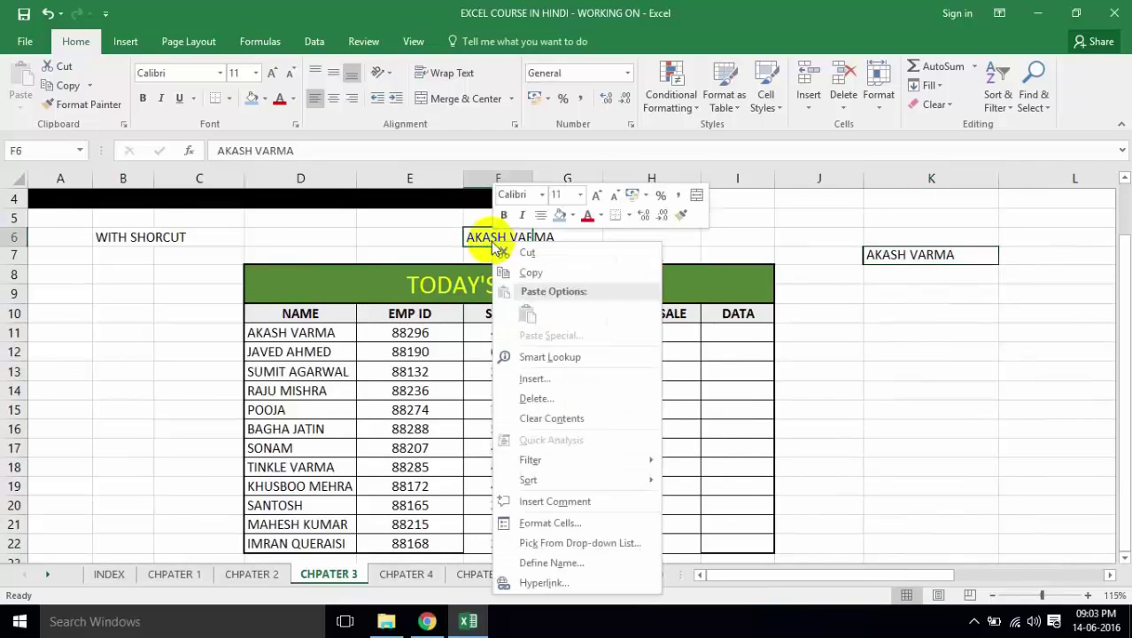
pyautogui.click(549, 280)
pyautogui.click(747, 217)
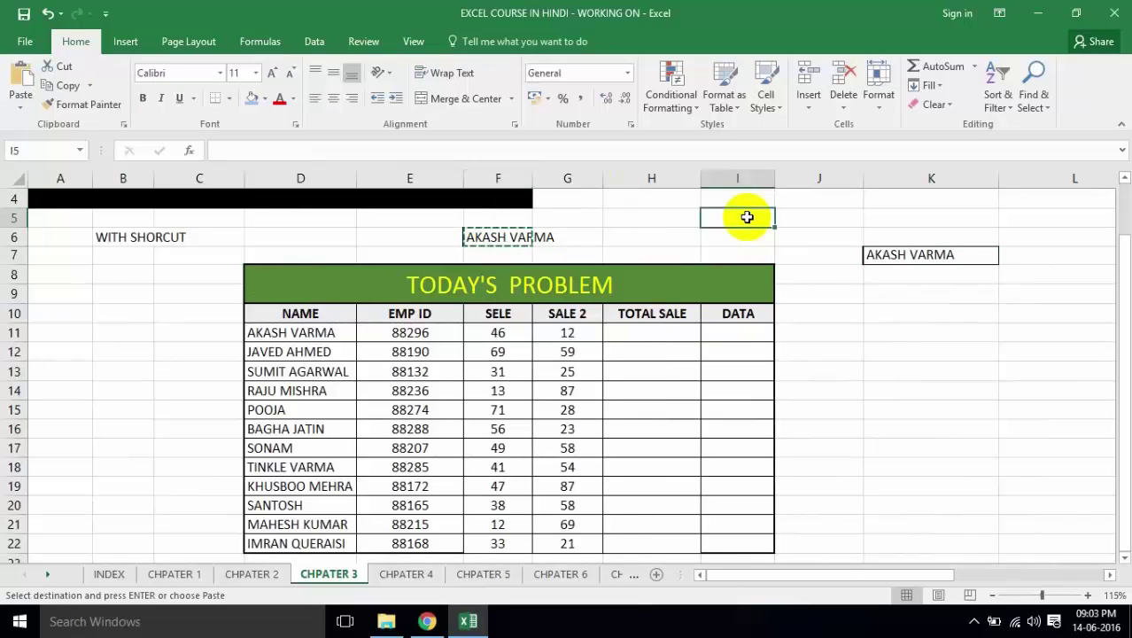
pyautogui.press('Return')
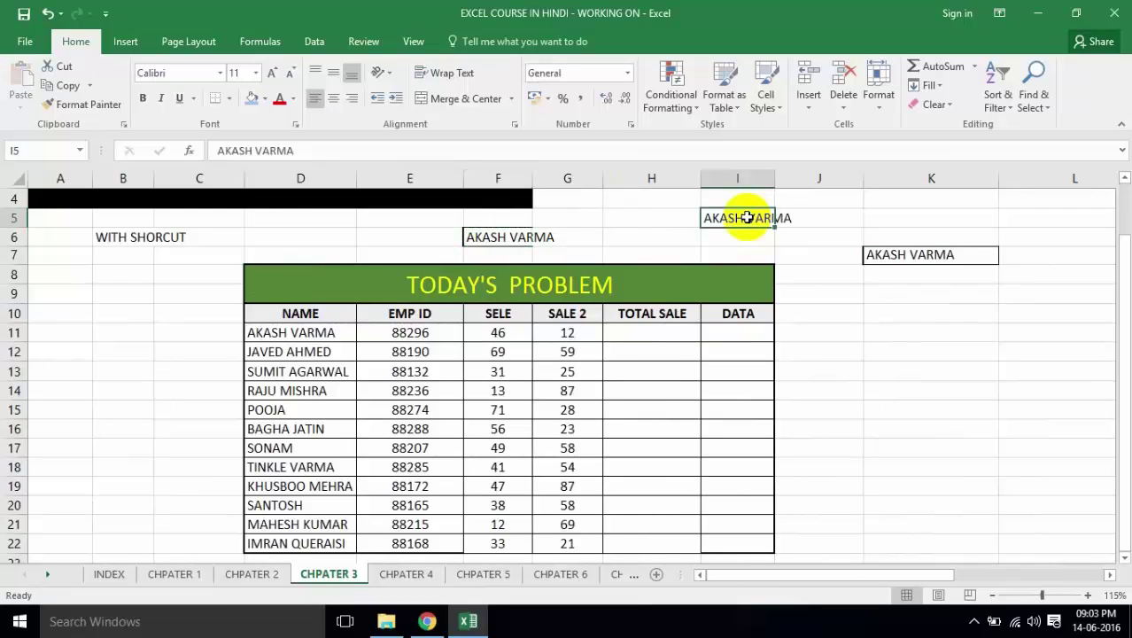
# Copy the name from F6 again and paste it into cell B10.
pyautogui.click(499, 235)
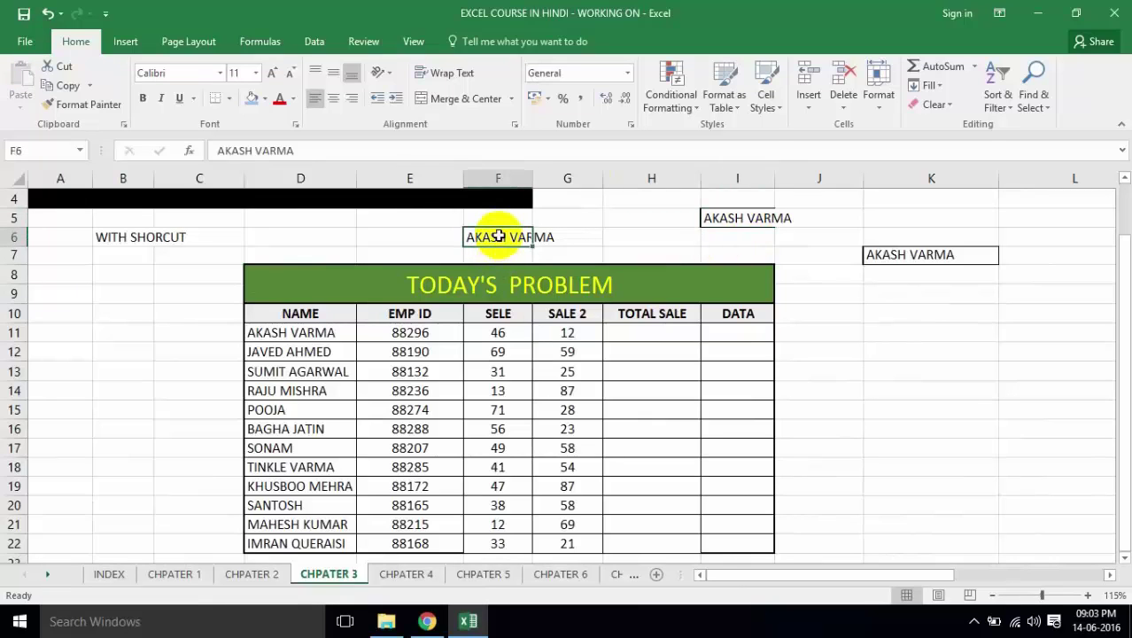
pyautogui.hotkey('ctrl', 'c')
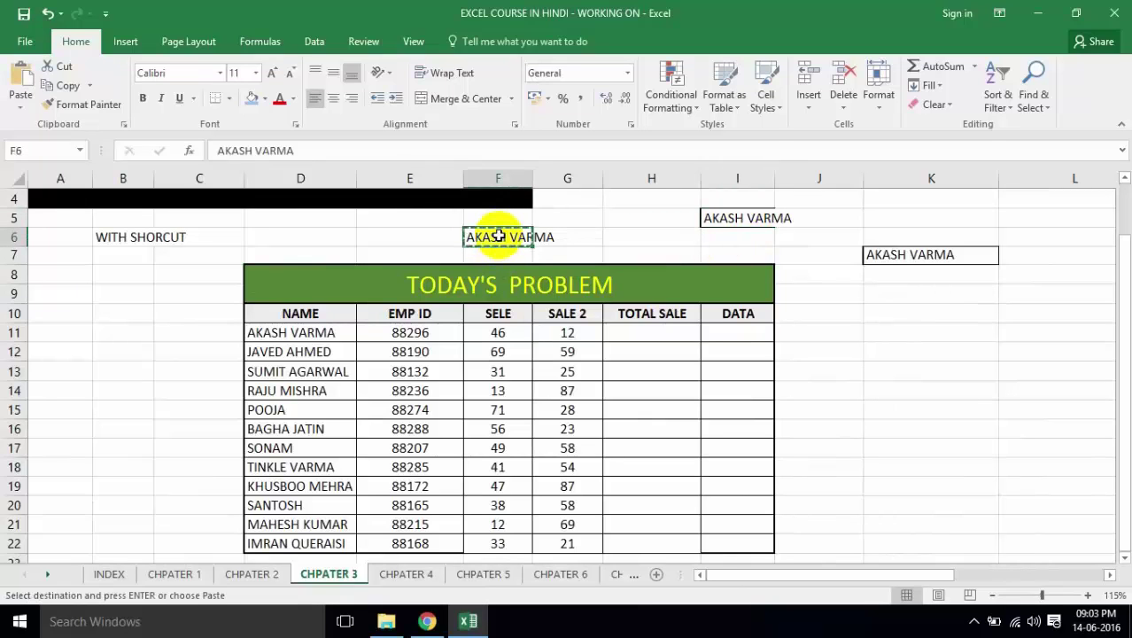
pyautogui.press('Left')
pyautogui.press('Left')
pyautogui.press('Left')
pyautogui.press('Left')
pyautogui.press('Down')
pyautogui.press('Down')
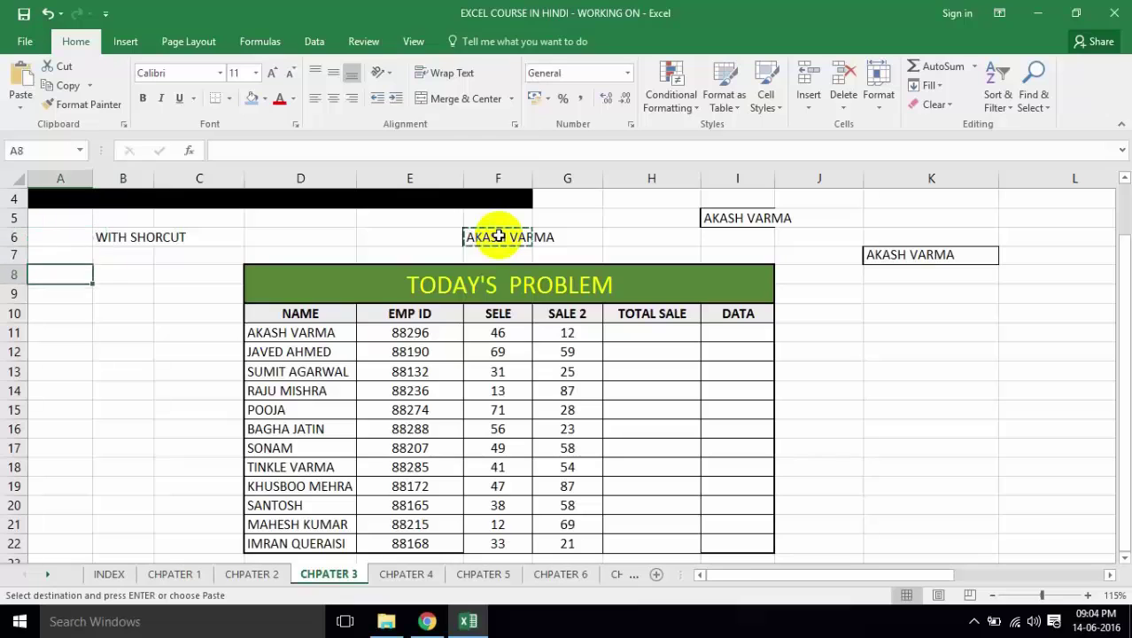
pyautogui.press('Down')
pyautogui.press('Right')
pyautogui.press('Right')
pyautogui.press('Left')
pyautogui.press('Down')
pyautogui.press('Return')
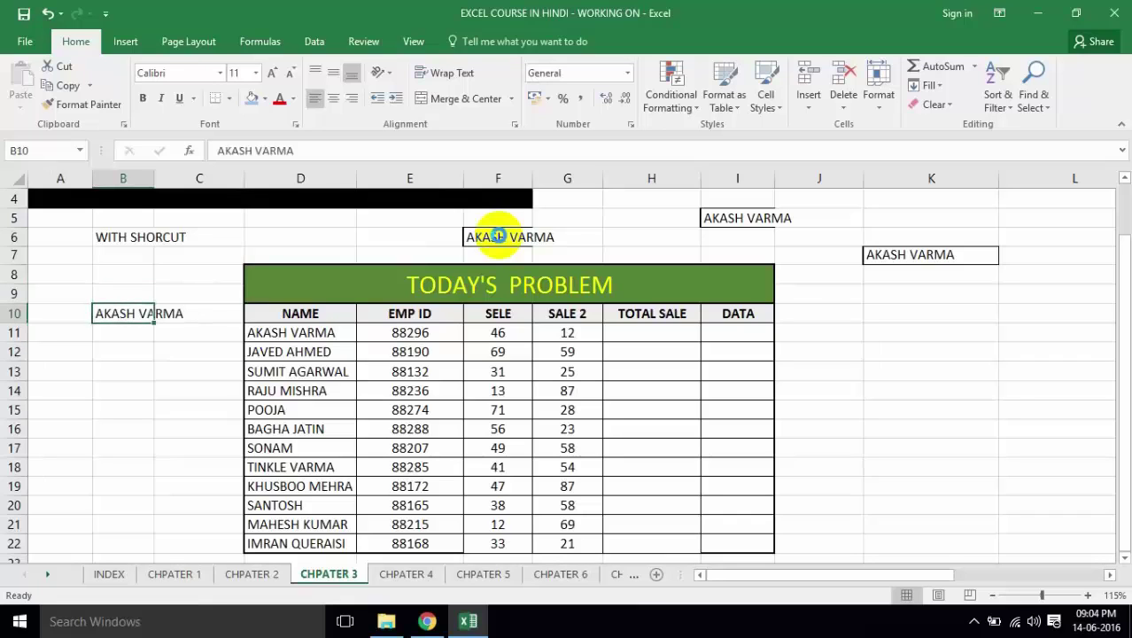
# Move the name from B10 down to cell B13.
pyautogui.hotkey('ctrl', 'c')
pyautogui.press('Down')
pyautogui.press('Down')
pyautogui.press('Down')
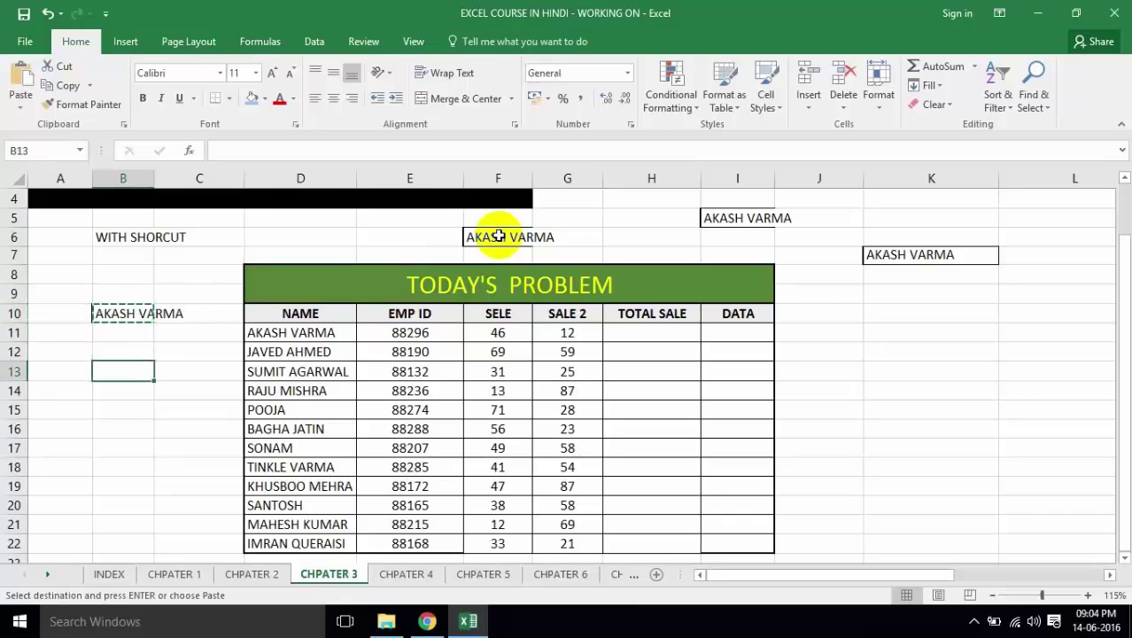
pyautogui.hotkey('ctrl', 'v')
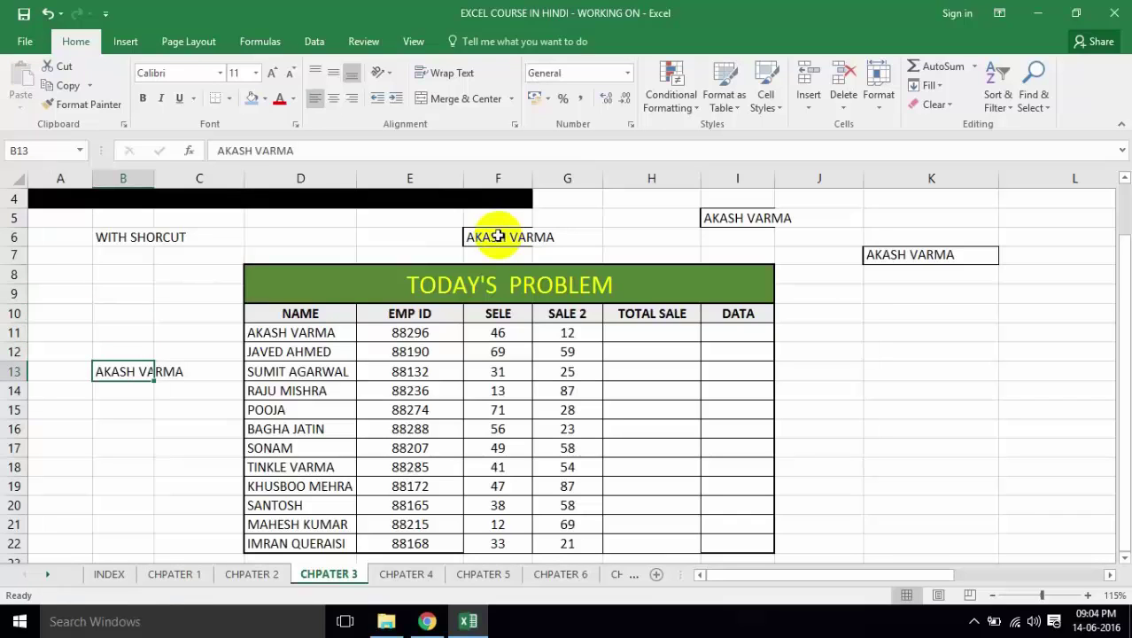